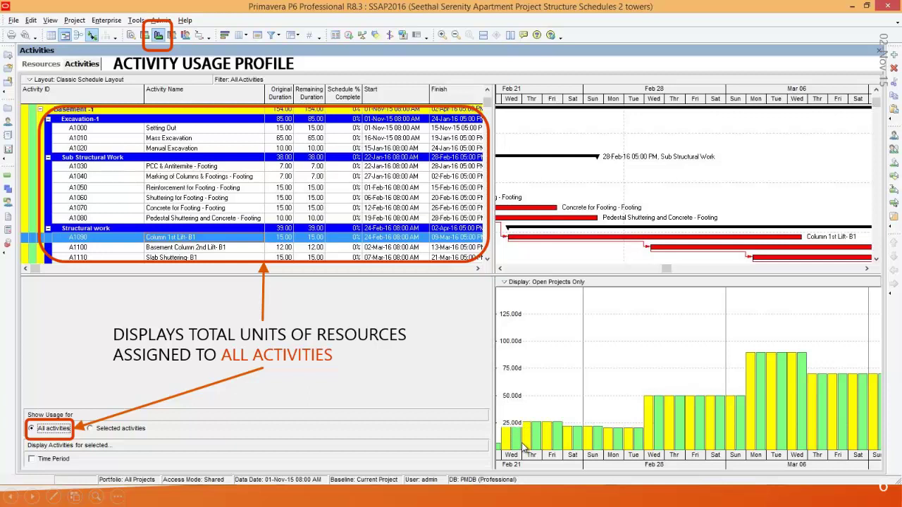
{"action": "left_click", "coordinate": [90, 429]}
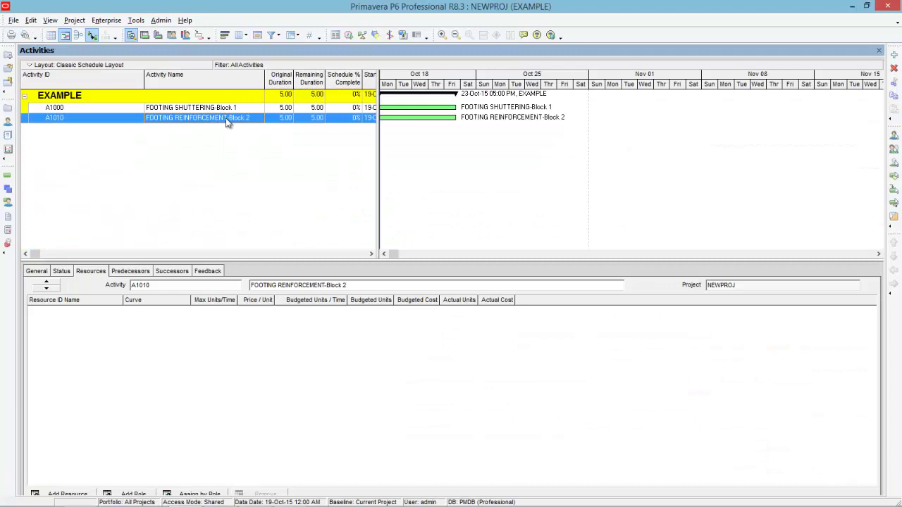
Step: Assign activity A1000 FOOTING SHUTTERING-Block 1 as the predecessor of A1010 FOOTING REINFORCEMENT-Block 2
{"action": "left_click_drag", "start_coordinate": [414, 78], "coordinate": [481, 82]}
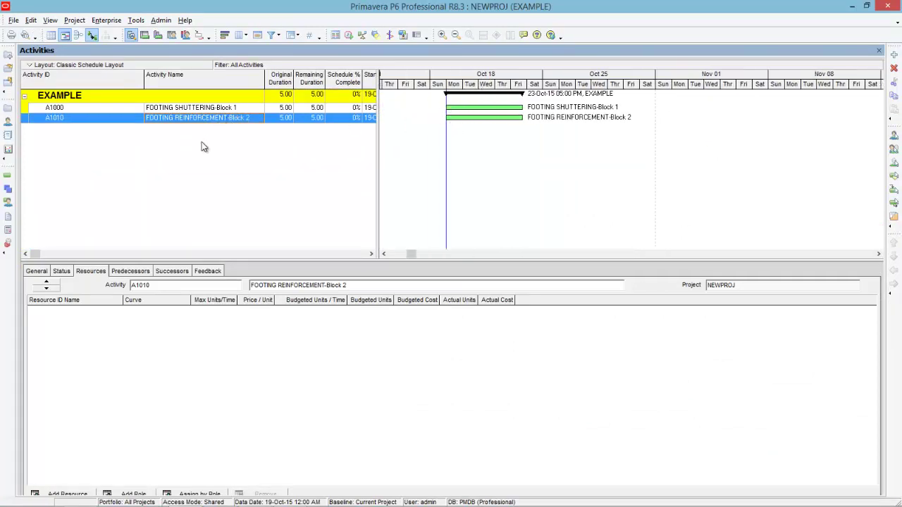
{"action": "left_click", "coordinate": [131, 271]}
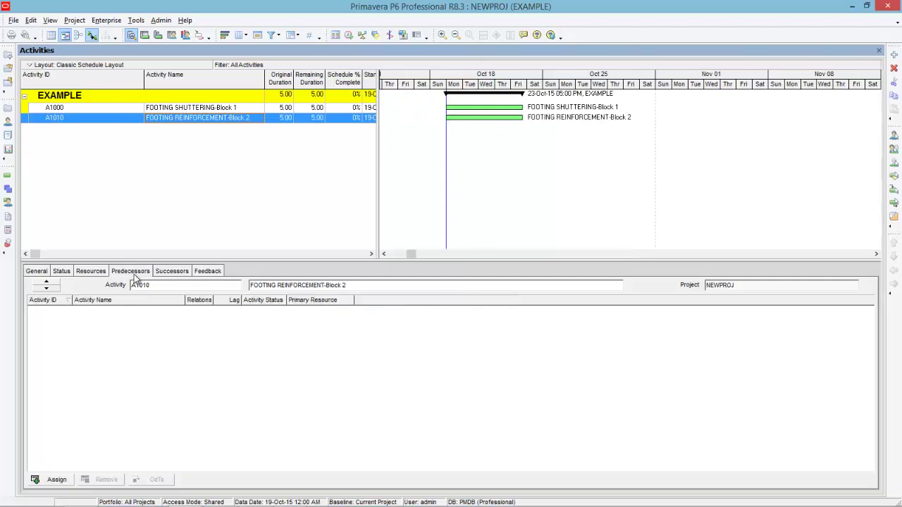
{"action": "left_click", "coordinate": [54, 479]}
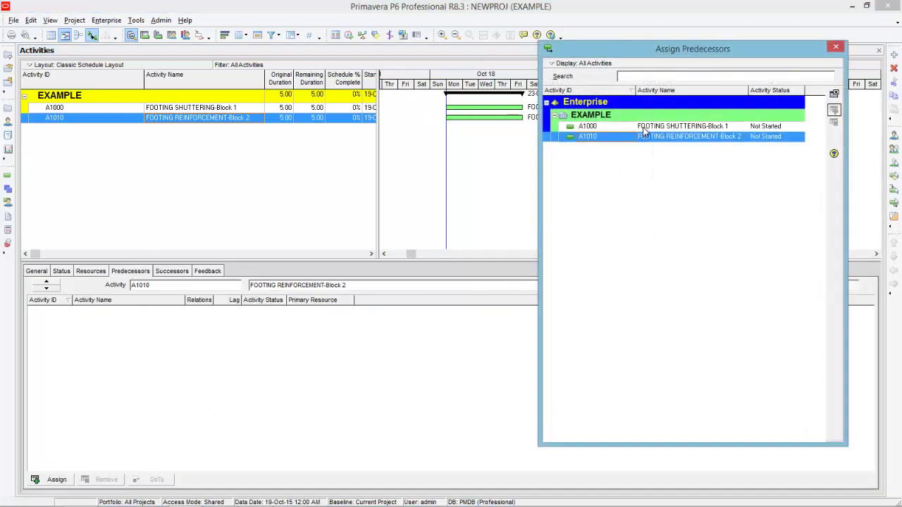
{"action": "double_click", "coordinate": [643, 128]}
{"action": "left_click", "coordinate": [840, 47]}
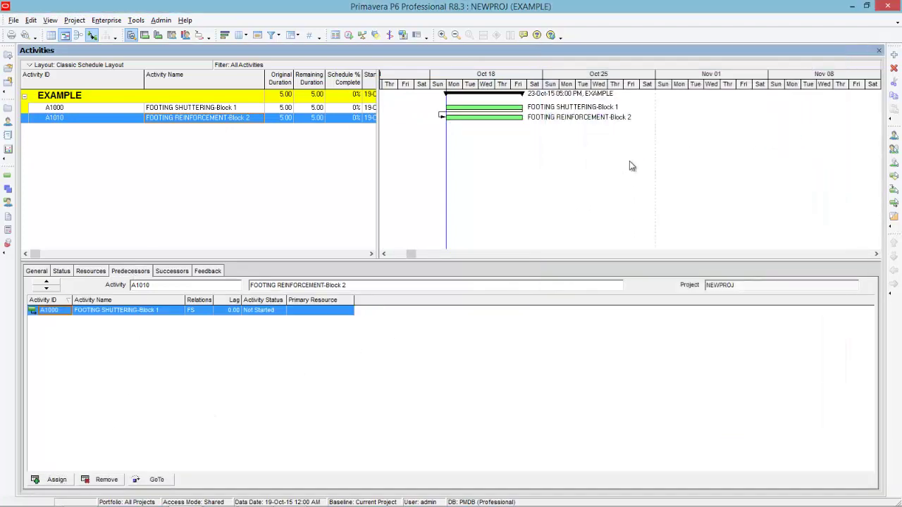
Step: Change A1010's predecessor relationship with A1000 to SS and set its lag to 3
{"action": "left_click", "coordinate": [203, 315]}
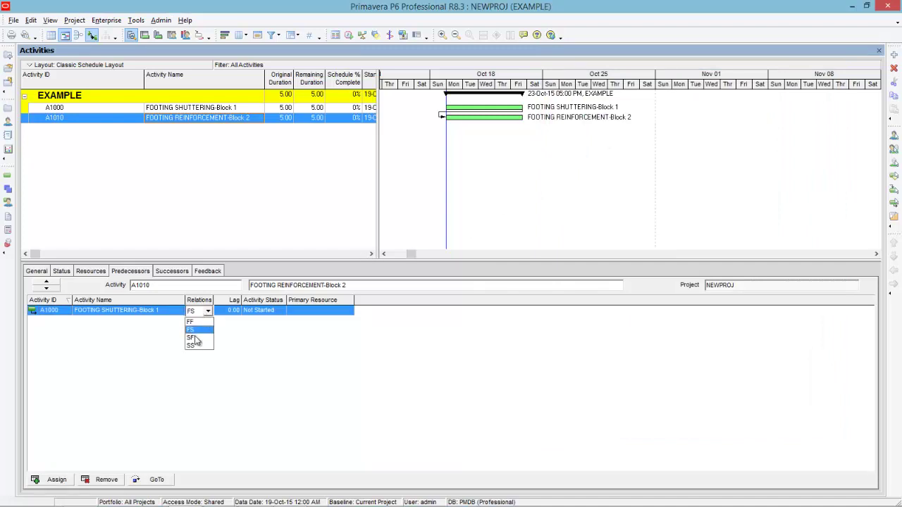
{"action": "left_click", "coordinate": [195, 346]}
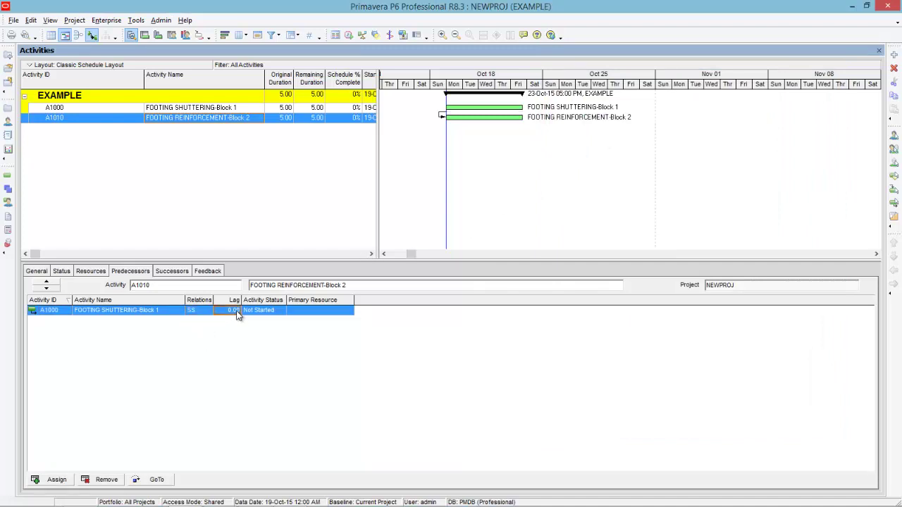
{"action": "type", "text": "3"}
Step: Set the original duration of both A1000 and A1010 to 6 days and schedule the project
{"action": "left_click", "coordinate": [286, 110]}
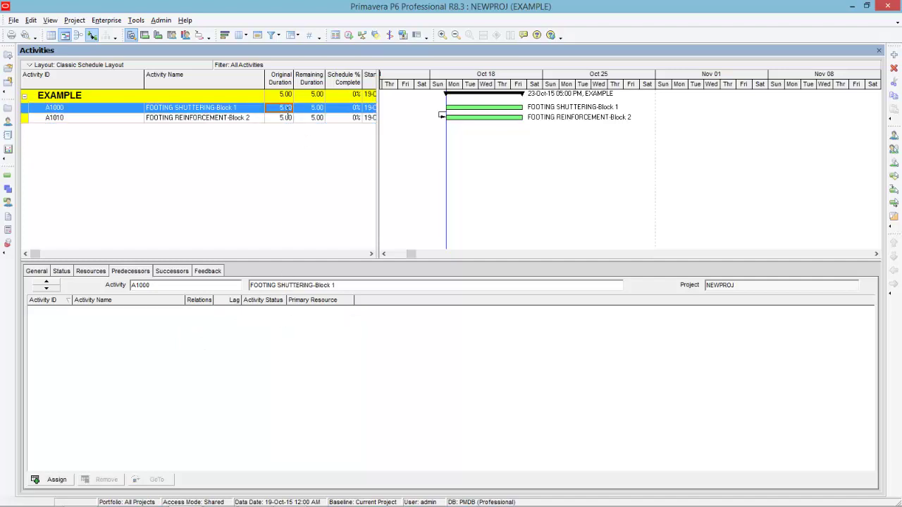
{"action": "type", "text": "6"}
{"action": "key", "text": "Return"}
{"action": "left_click", "coordinate": [286, 110]}
{"action": "type", "text": "6"}
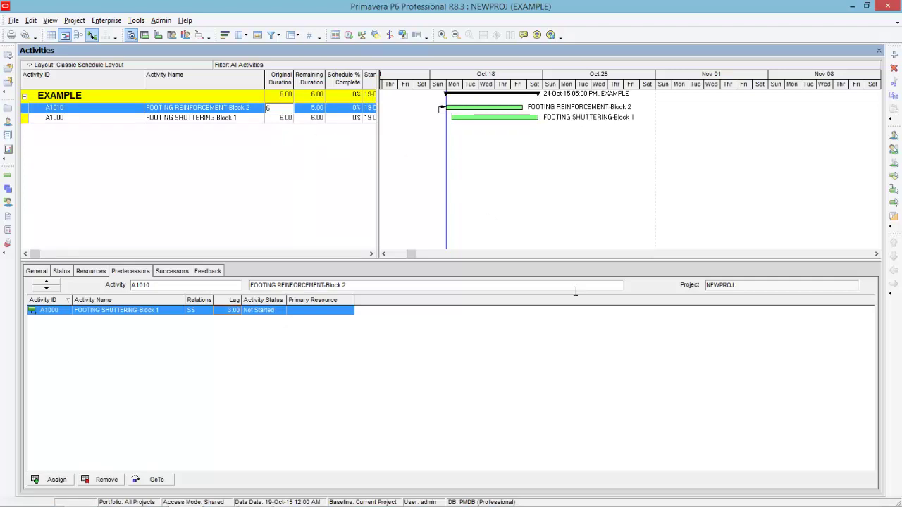
{"action": "key", "text": "Return"}
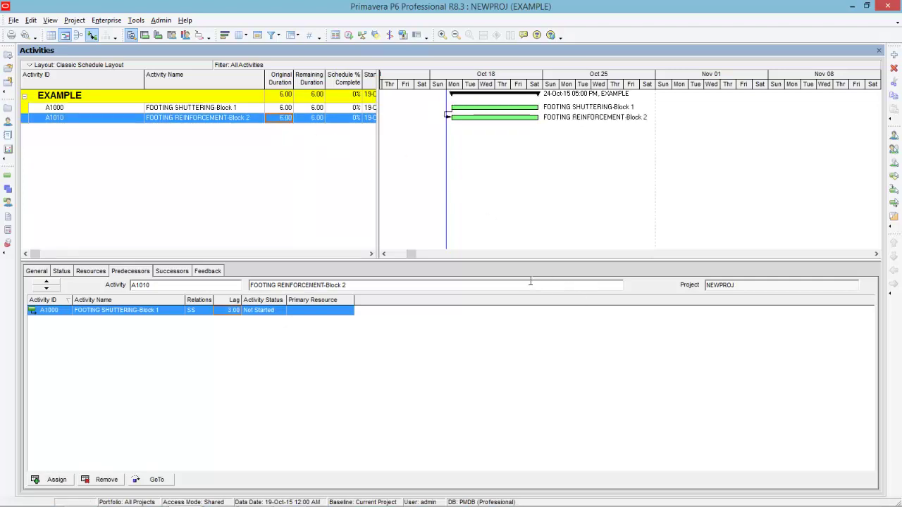
{"action": "left_click", "coordinate": [349, 34]}
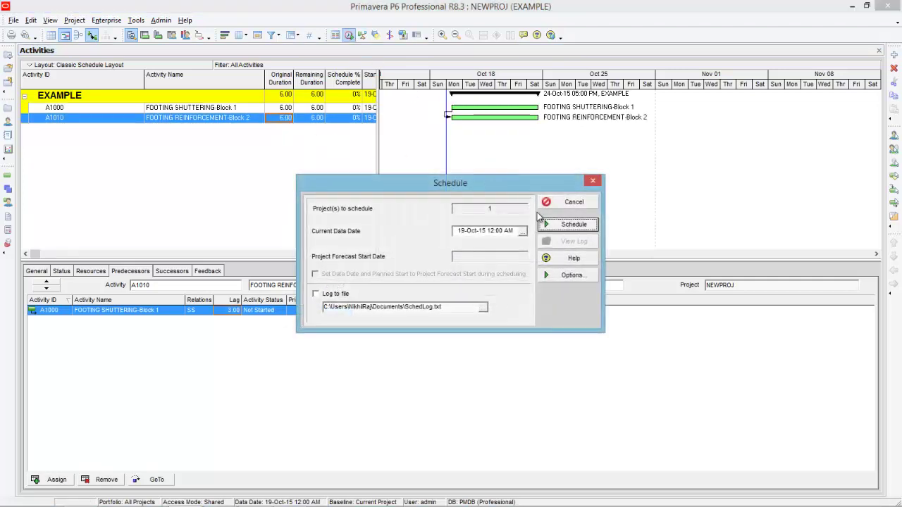
{"action": "left_click", "coordinate": [548, 224]}
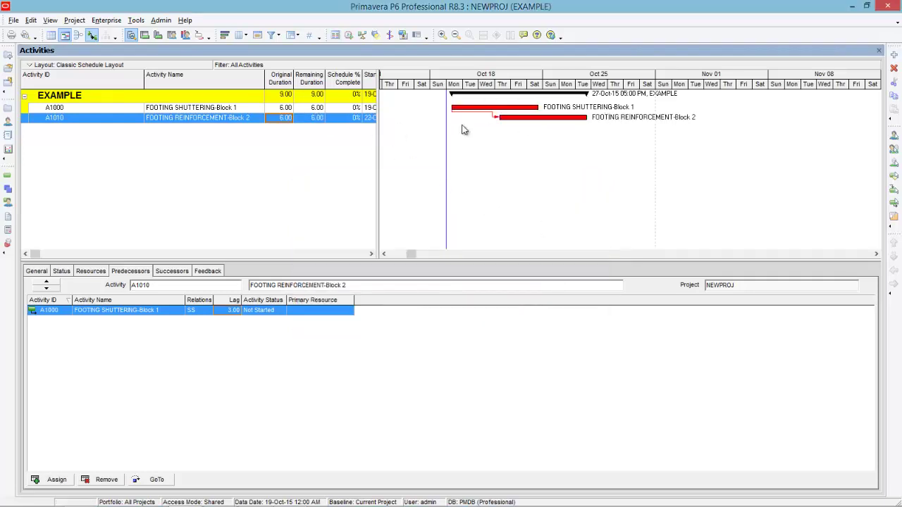
Step: Assign the resource R-16 Supervisor to activity A1010, filtering the resource list to All Resources
{"action": "left_click", "coordinate": [91, 271]}
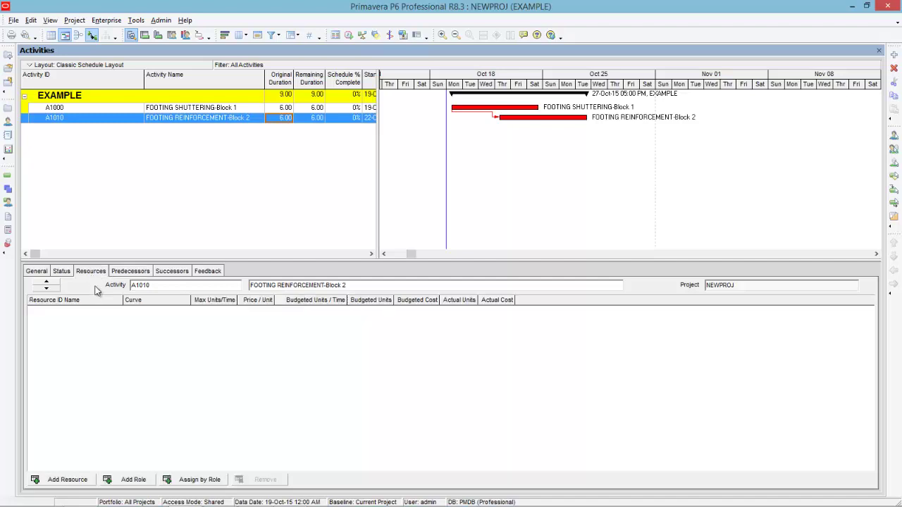
{"action": "left_click", "coordinate": [69, 482]}
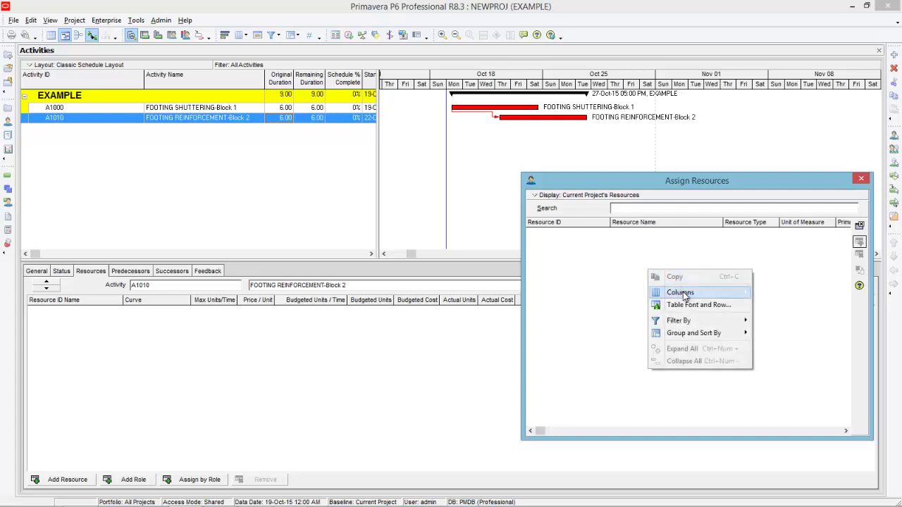
{"action": "mouse_move", "coordinate": [706, 323]}
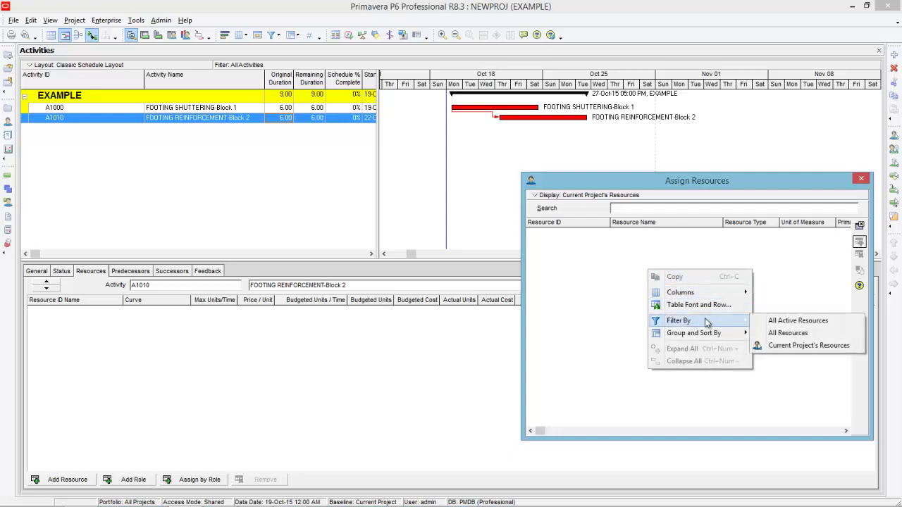
{"action": "left_click", "coordinate": [784, 337]}
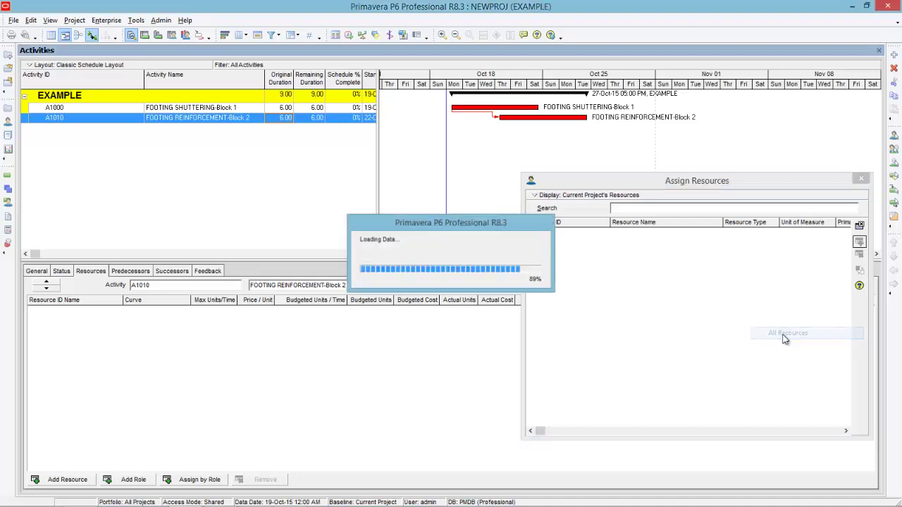
{"action": "left_click_drag", "start_coordinate": [846, 234], "coordinate": [802, 424]}
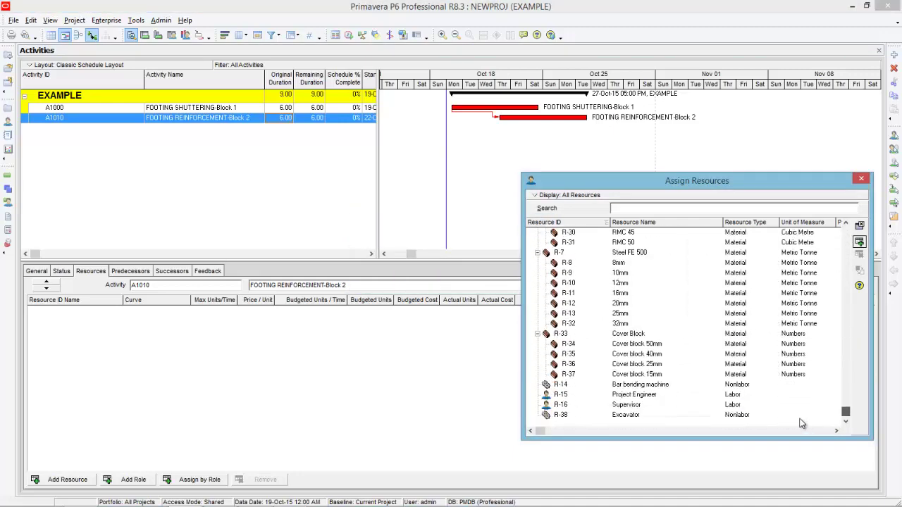
{"action": "double_click", "coordinate": [622, 406]}
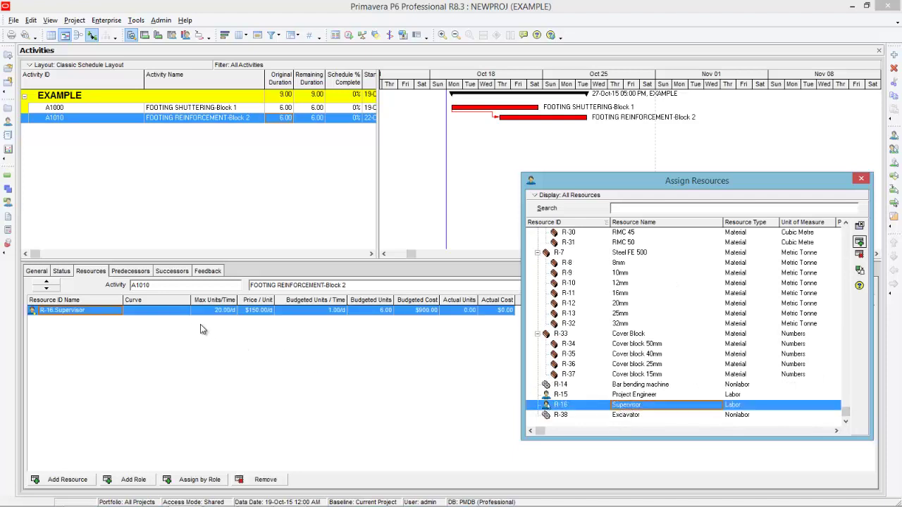
Step: Assign R-16 Supervisor to activity A1000 FOOTING SHUTTERING-Block 1 and finish assigning resources
{"action": "left_click", "coordinate": [192, 110]}
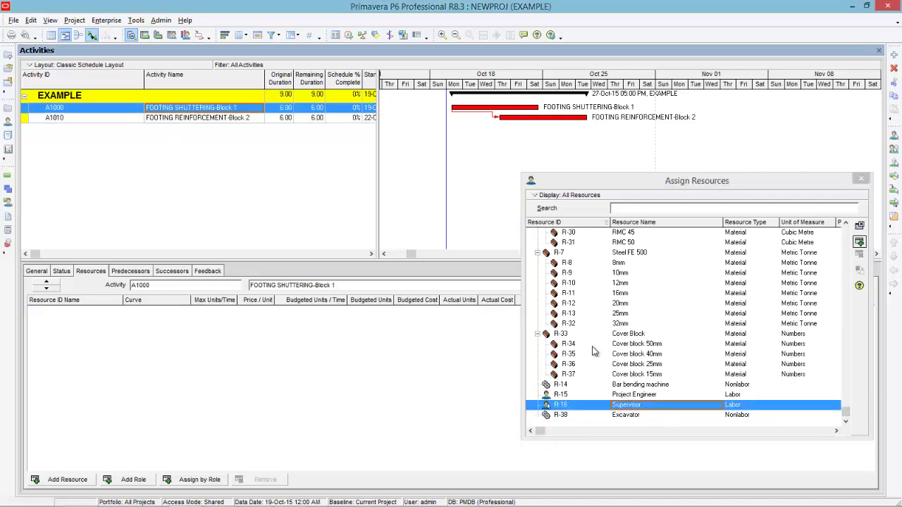
{"action": "double_click", "coordinate": [630, 406]}
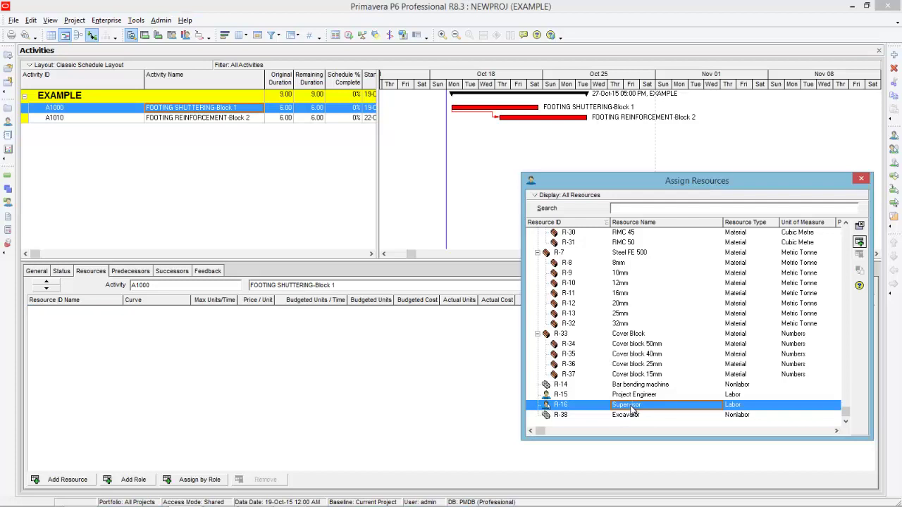
{"action": "left_click", "coordinate": [861, 179]}
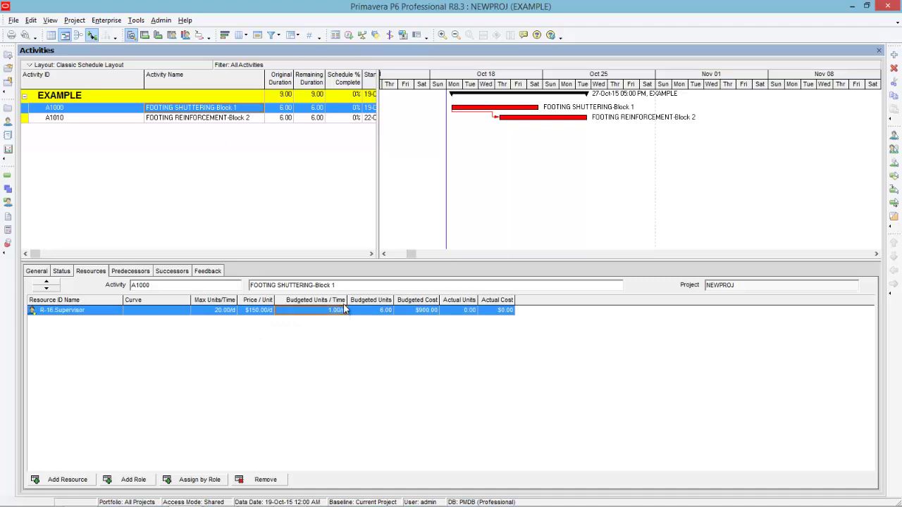
Step: Set the Supervisor's budgeted units/time to 2 per day on both A1000 and A1010
{"action": "type", "text": "2"}
{"action": "left_click", "coordinate": [379, 311]}
{"action": "left_click", "coordinate": [209, 118]}
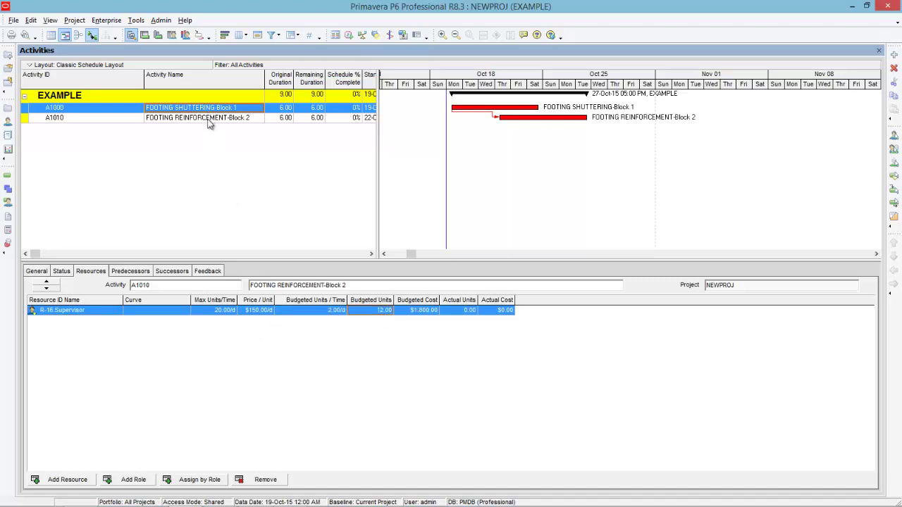
{"action": "left_click", "coordinate": [344, 311]}
{"action": "type", "text": "2"}
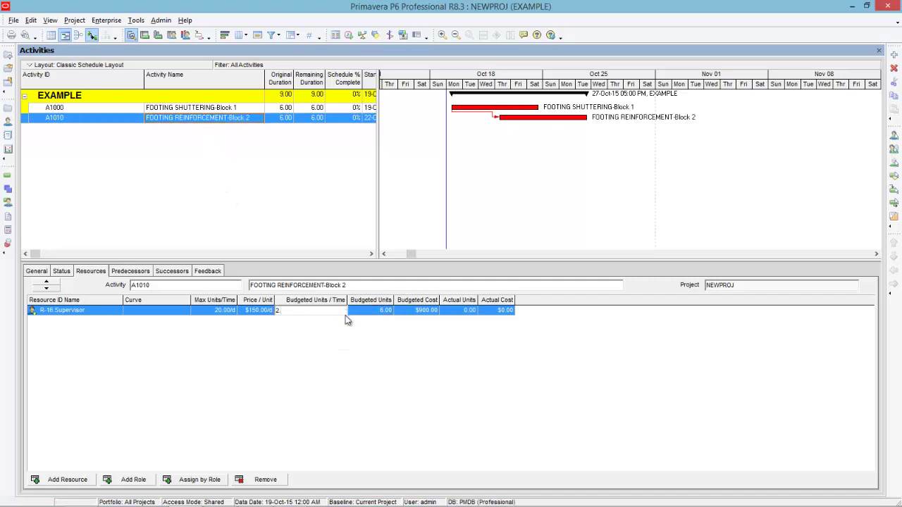
{"action": "key", "text": "Return"}
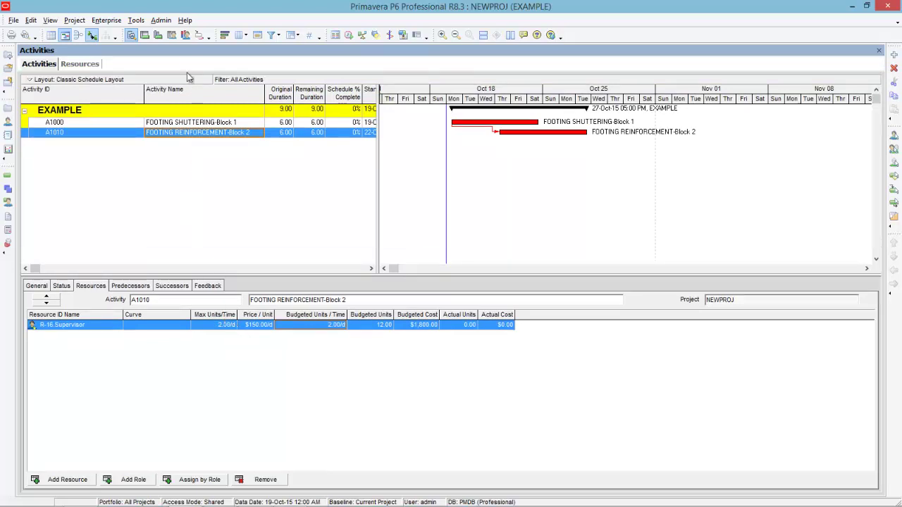
Step: Display the resource usage profile for R-16 Supervisor and examine its daily histogram around the October activities
{"action": "left_click", "coordinate": [186, 37]}
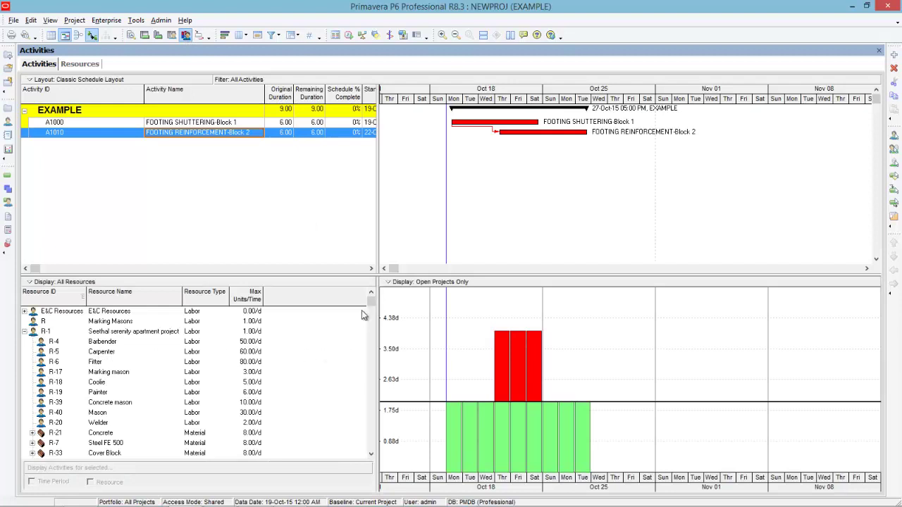
{"action": "left_click_drag", "start_coordinate": [372, 309], "coordinate": [320, 433]}
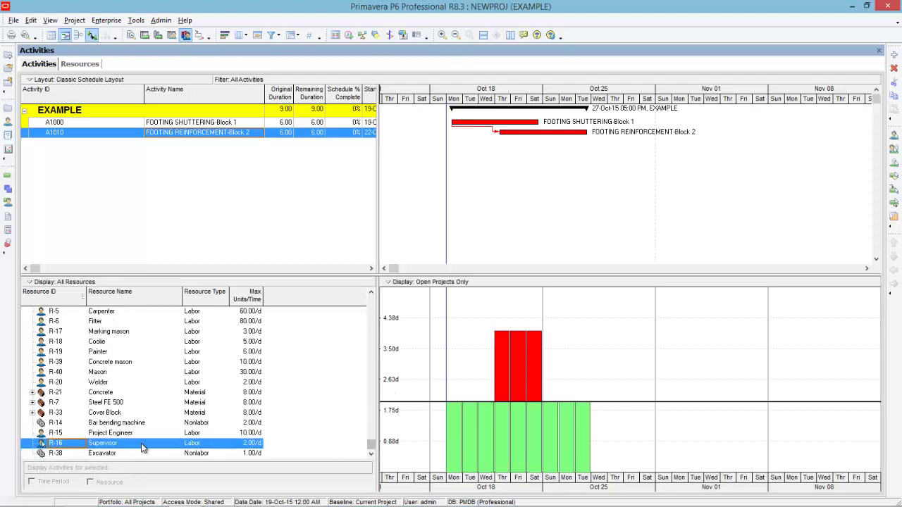
{"action": "left_click_drag", "start_coordinate": [572, 485], "coordinate": [651, 485]}
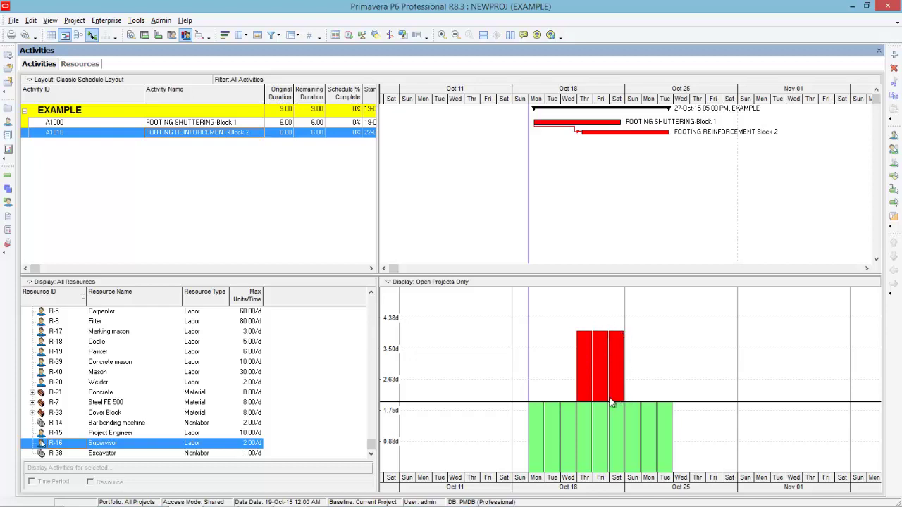
Step: Show the resource usage spreadsheet for R-16 Supervisor and widen its Activity ID column to fit the full names
{"action": "left_click", "coordinate": [172, 36]}
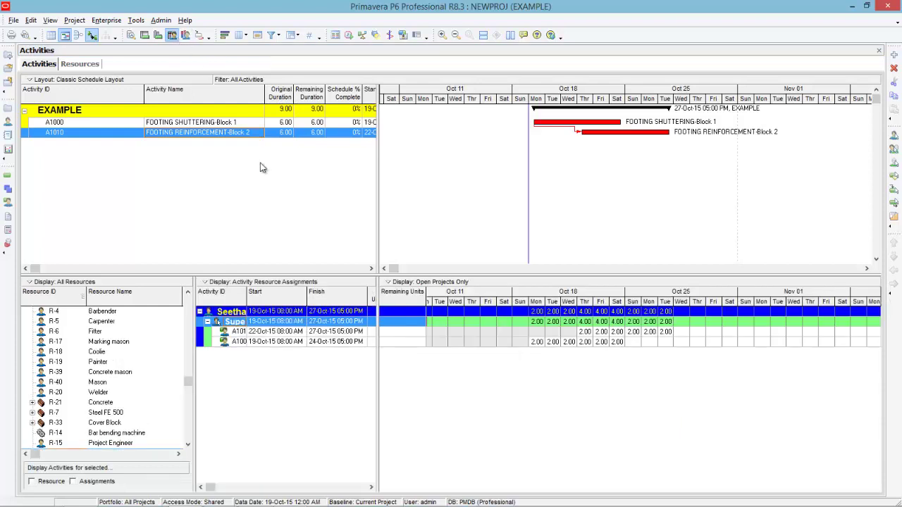
{"action": "left_click", "coordinate": [106, 432]}
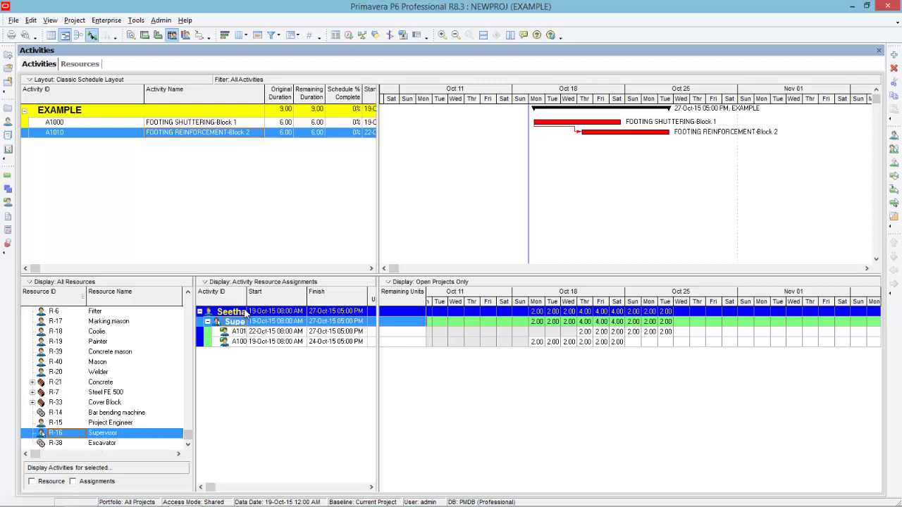
{"action": "left_click_drag", "start_coordinate": [301, 295], "coordinate": [314, 296]}
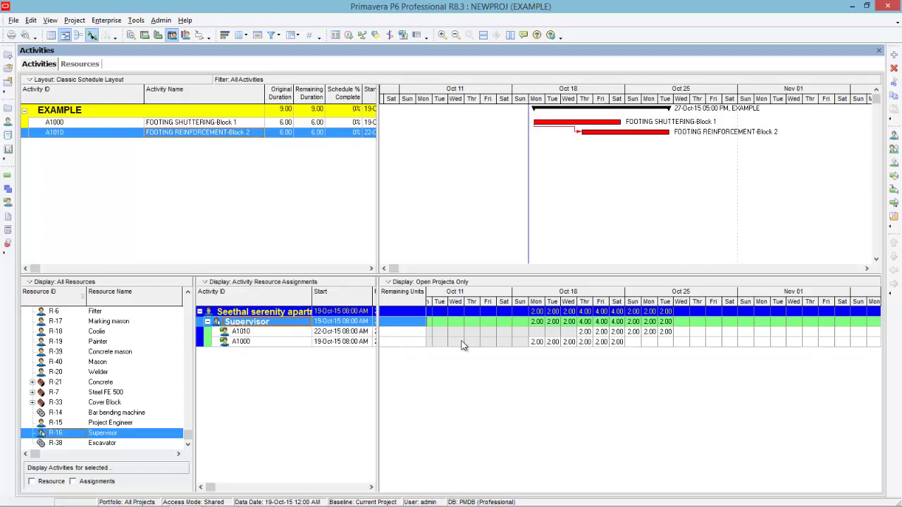
Step: Examine the Supervisor's daily remaining units for A1000 from Monday to Wednesday and the combined daily totals from Thursday to Saturday
{"action": "left_click", "coordinate": [534, 344]}
{"action": "left_click", "coordinate": [534, 344]}
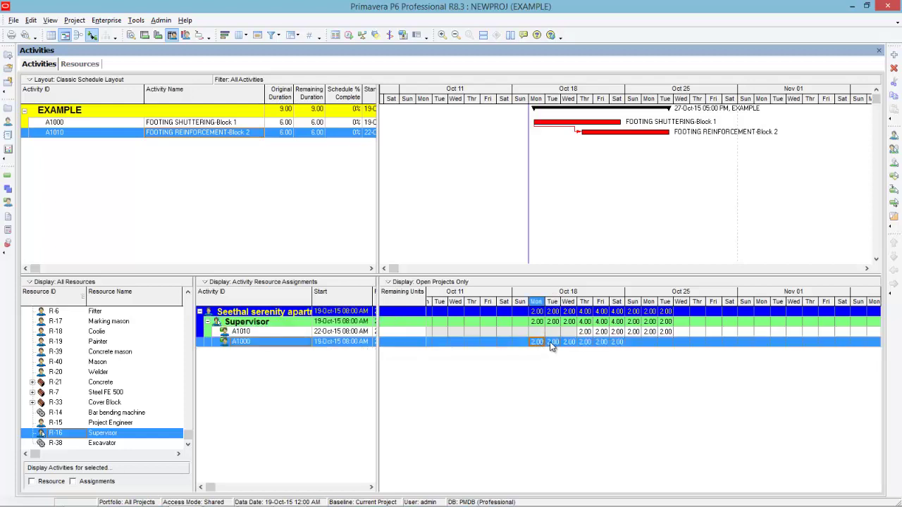
{"action": "left_click", "coordinate": [554, 345]}
{"action": "left_click", "coordinate": [568, 343]}
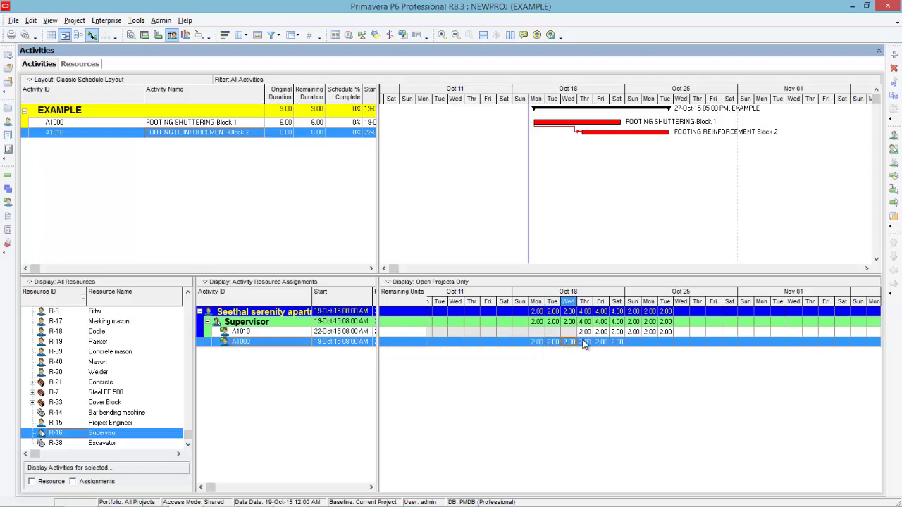
{"action": "left_click", "coordinate": [586, 311]}
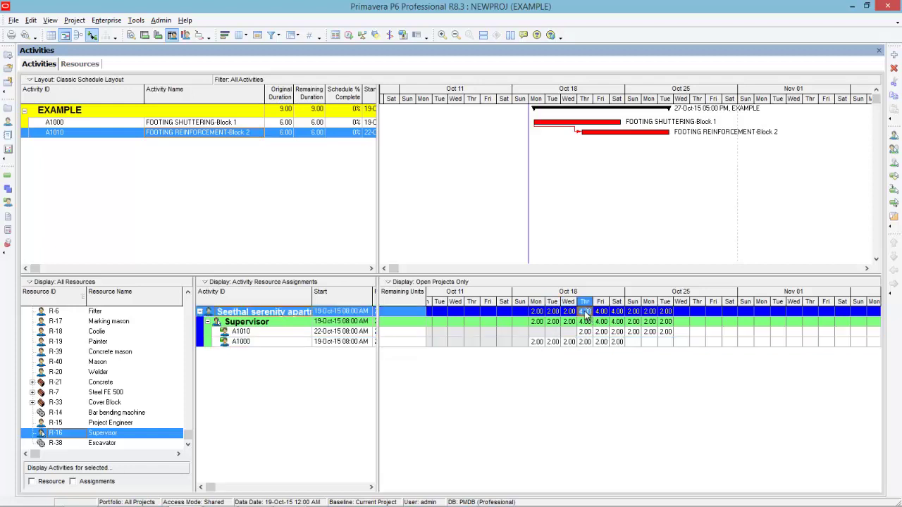
{"action": "left_click", "coordinate": [600, 313]}
{"action": "left_click", "coordinate": [614, 312]}
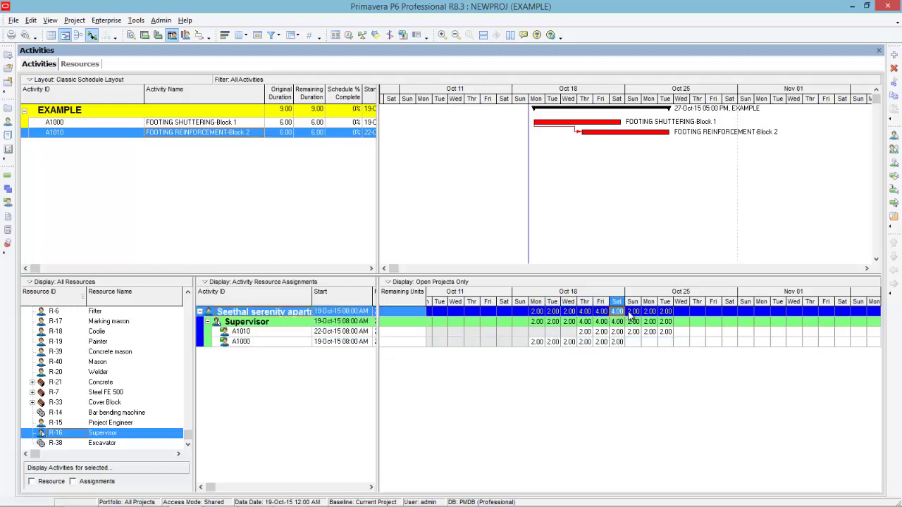
{"action": "left_click", "coordinate": [585, 313]}
{"action": "left_click", "coordinate": [600, 313]}
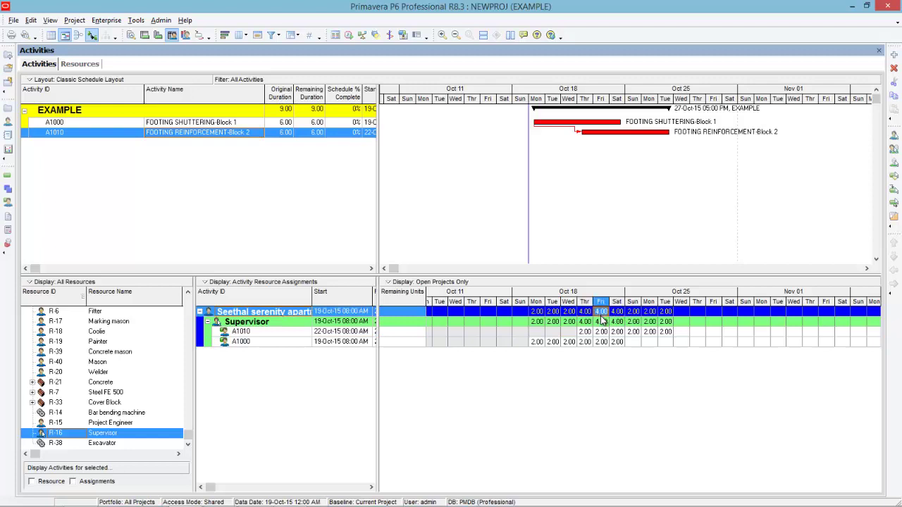
Step: Display the activity usage profile for A1000 and examine the labor unit breakdown for Monday, October 19
{"action": "left_click", "coordinate": [162, 37]}
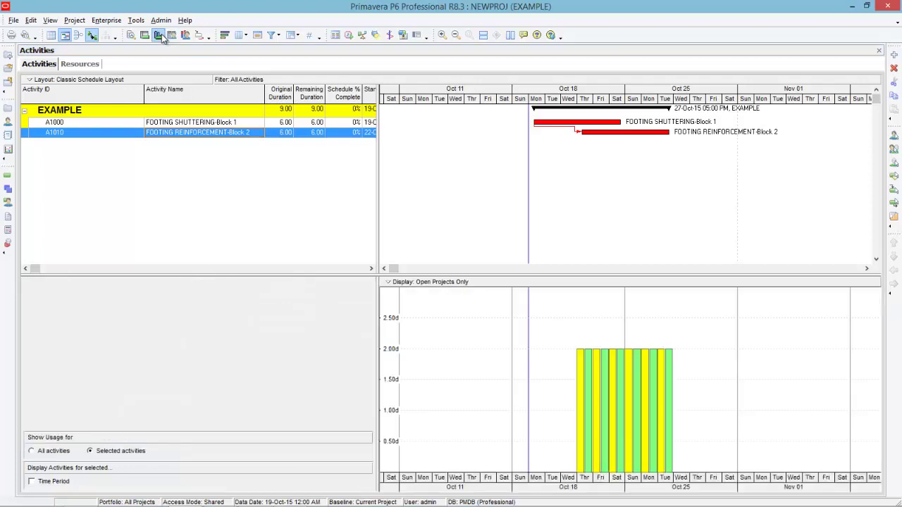
{"action": "left_click", "coordinate": [152, 122]}
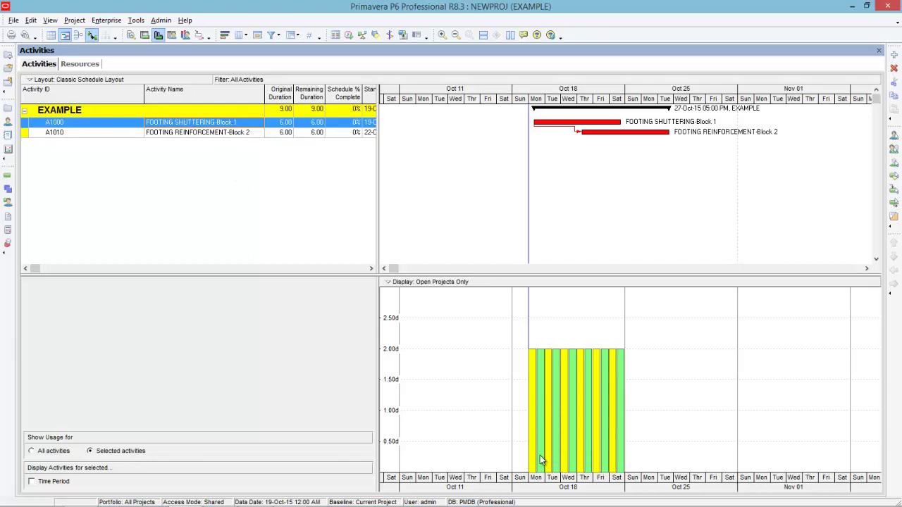
{"action": "left_click", "coordinate": [540, 399]}
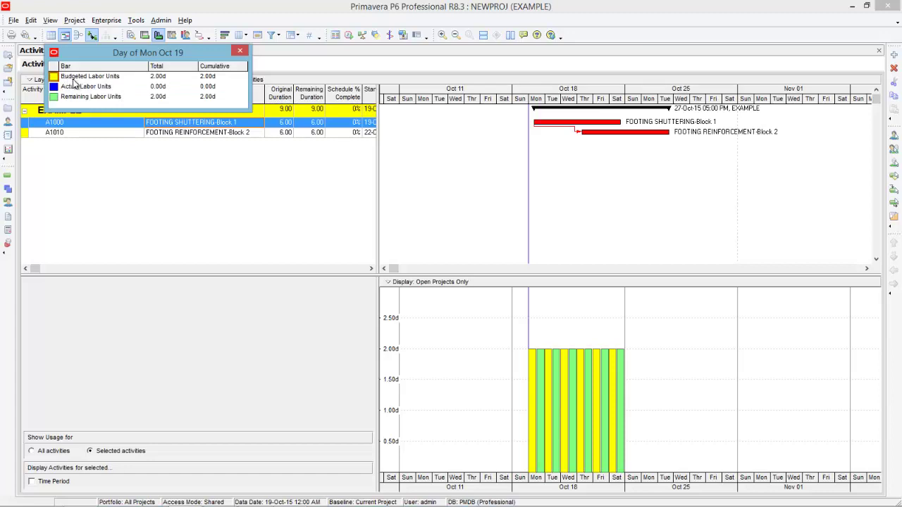
{"action": "left_click", "coordinate": [239, 51]}
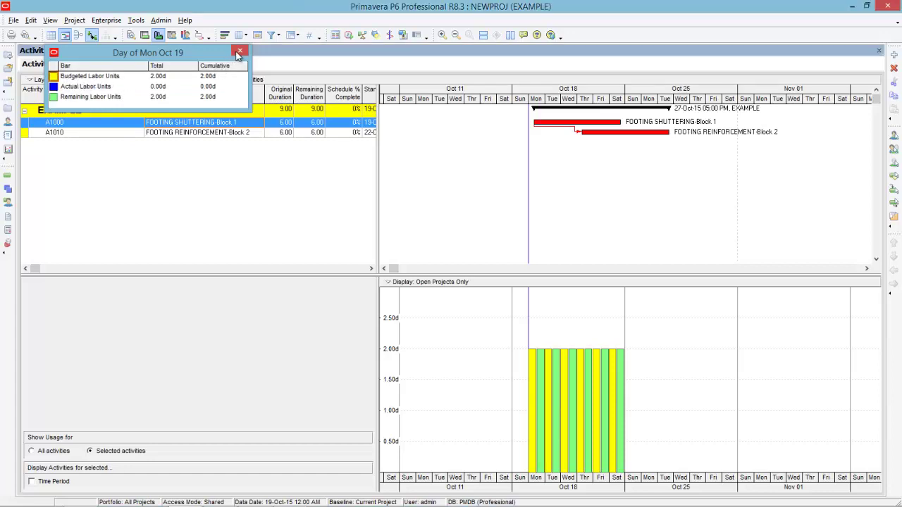
Step: View the activity usage profile for A1010 alone and for all activities combined
{"action": "left_click", "coordinate": [193, 134]}
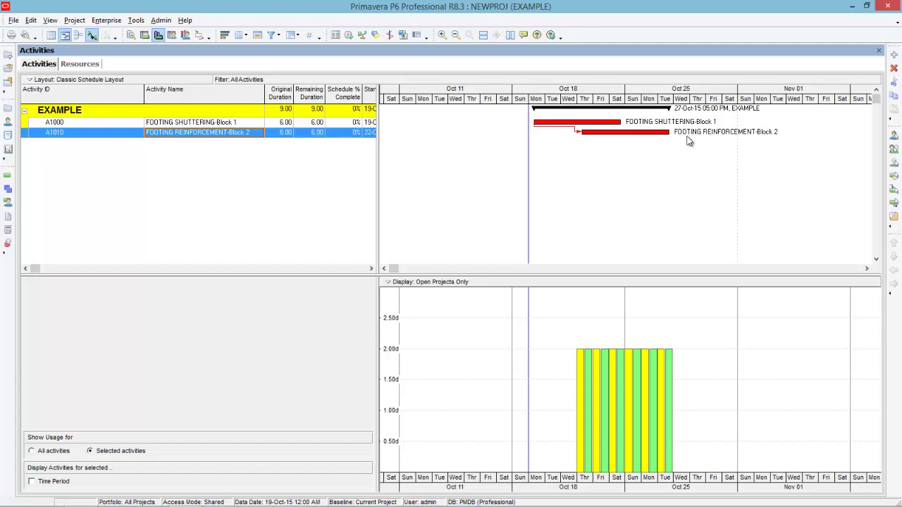
{"action": "left_click", "coordinate": [40, 452]}
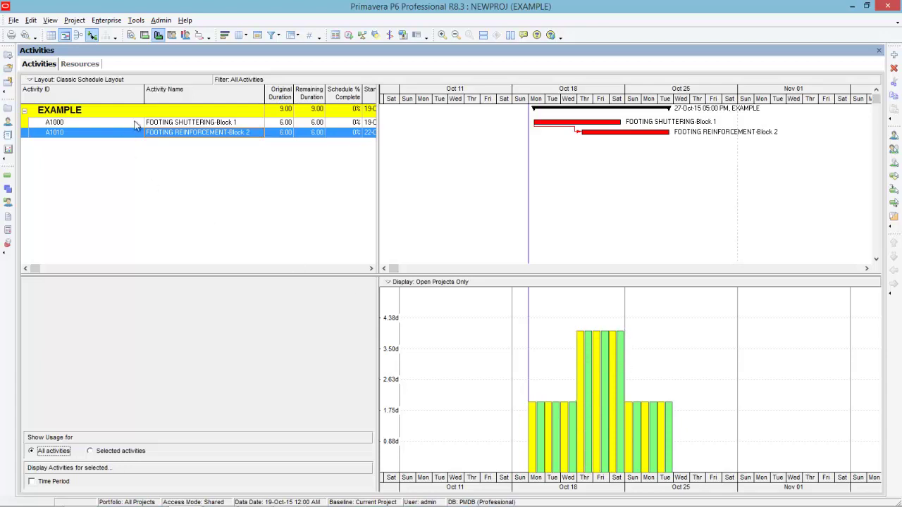
Step: Show the activity usage spreadsheet and examine the EXAMPLE project's daily remaining labor units from Thursday to Saturday in the October 18 week
{"action": "left_click", "coordinate": [146, 37]}
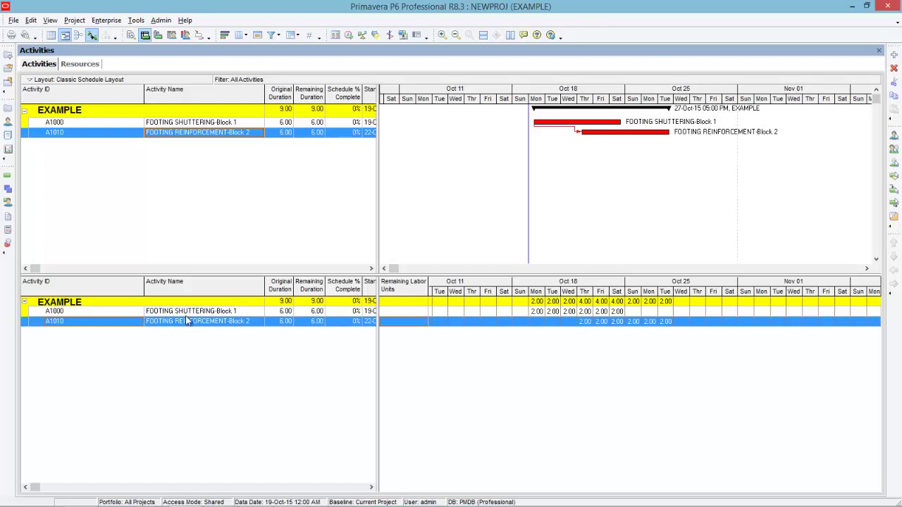
{"action": "left_click", "coordinate": [585, 301]}
{"action": "left_click", "coordinate": [600, 302]}
{"action": "left_click", "coordinate": [617, 302]}
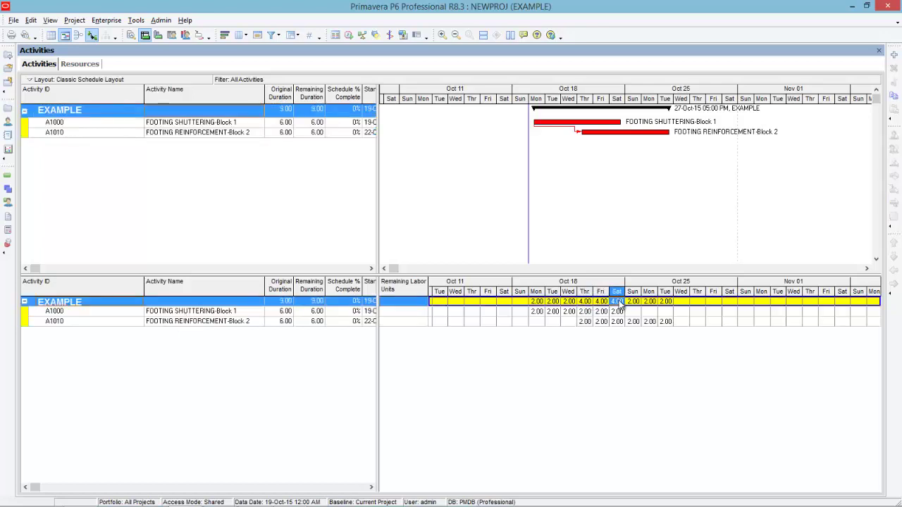